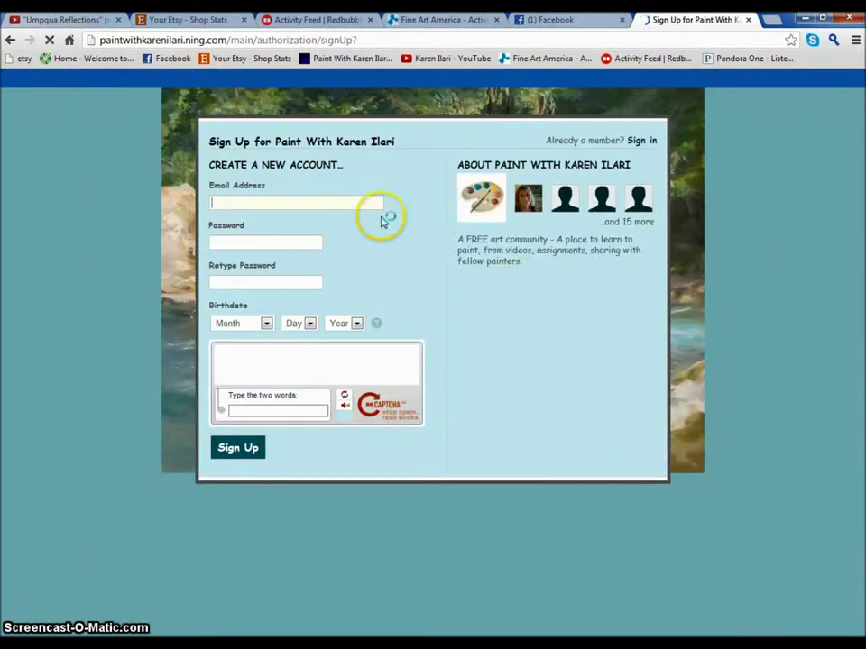
Fill in the saved email address, then enter and retype the account password
left_click(214, 204)
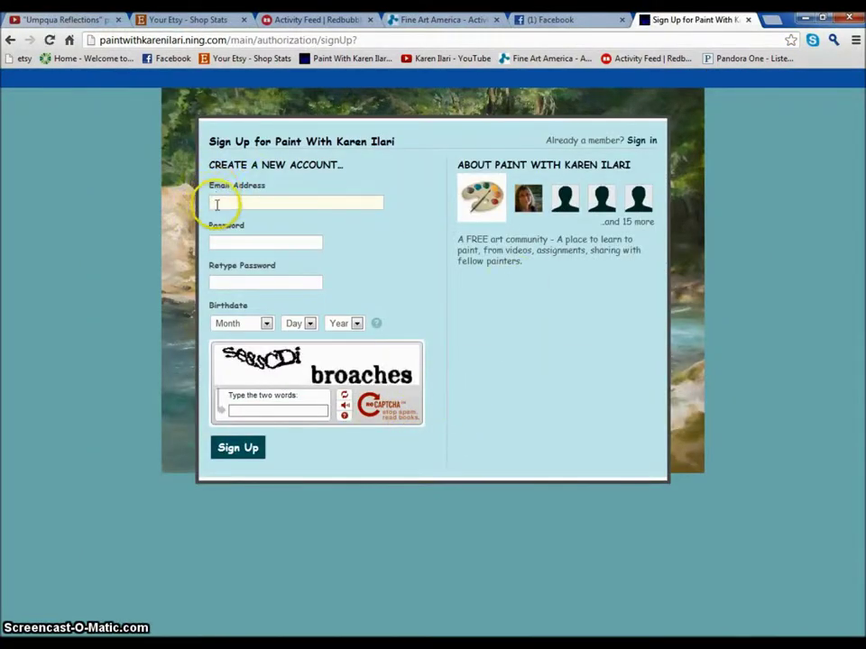
left_click(227, 204)
left_click(250, 234)
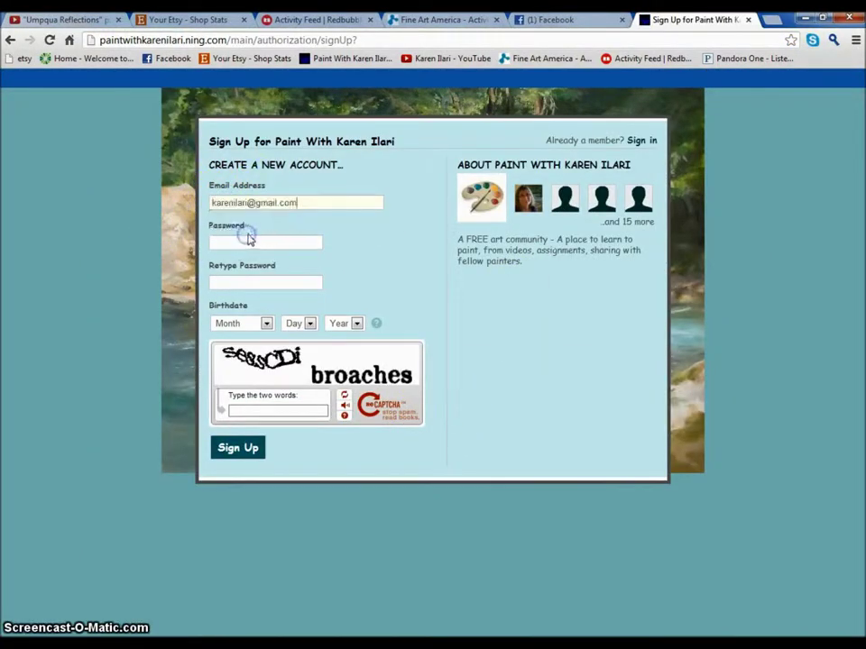
left_click(221, 242)
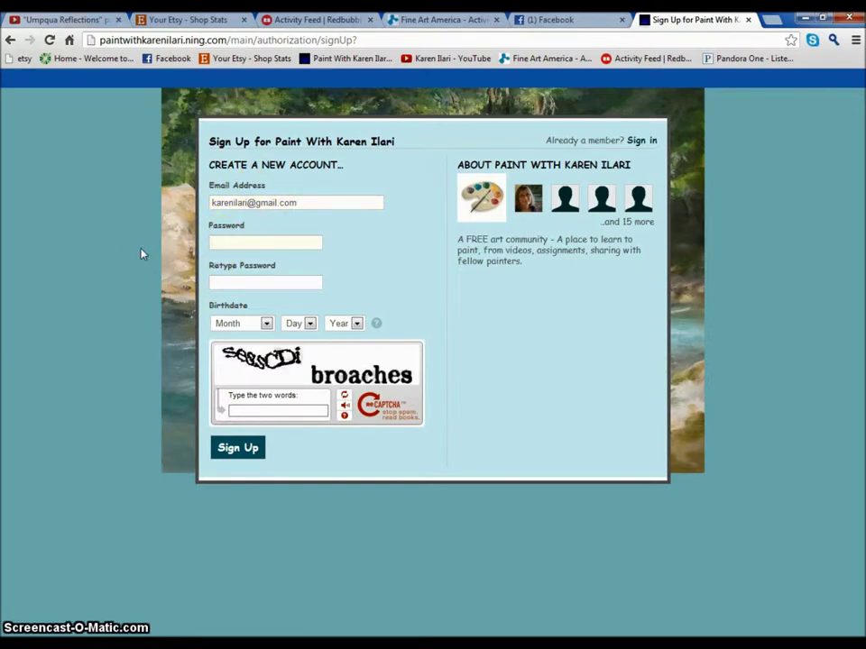
type("karenila")
left_click(307, 281)
left_click(232, 283)
left_click(267, 324)
left_click(232, 357)
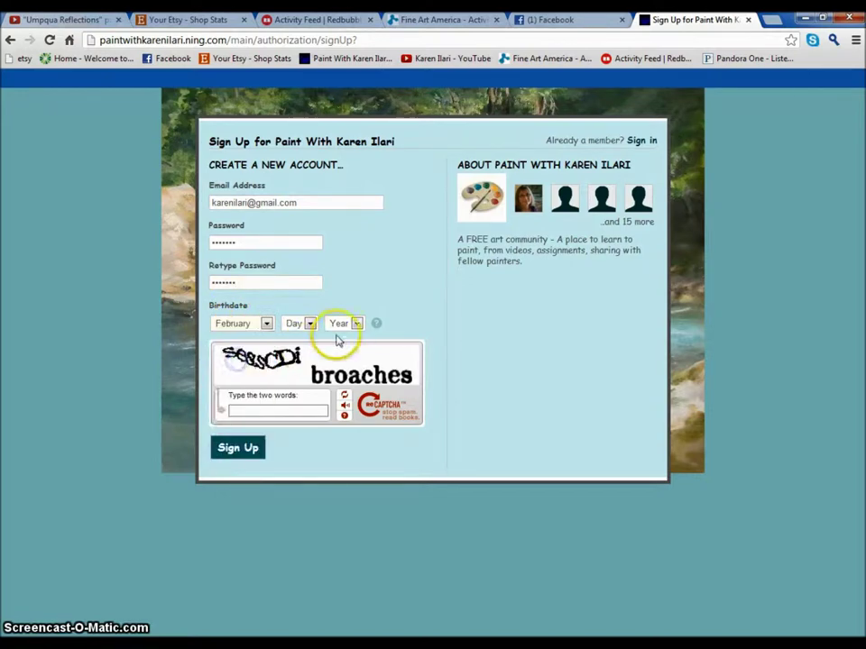
left_click(310, 325)
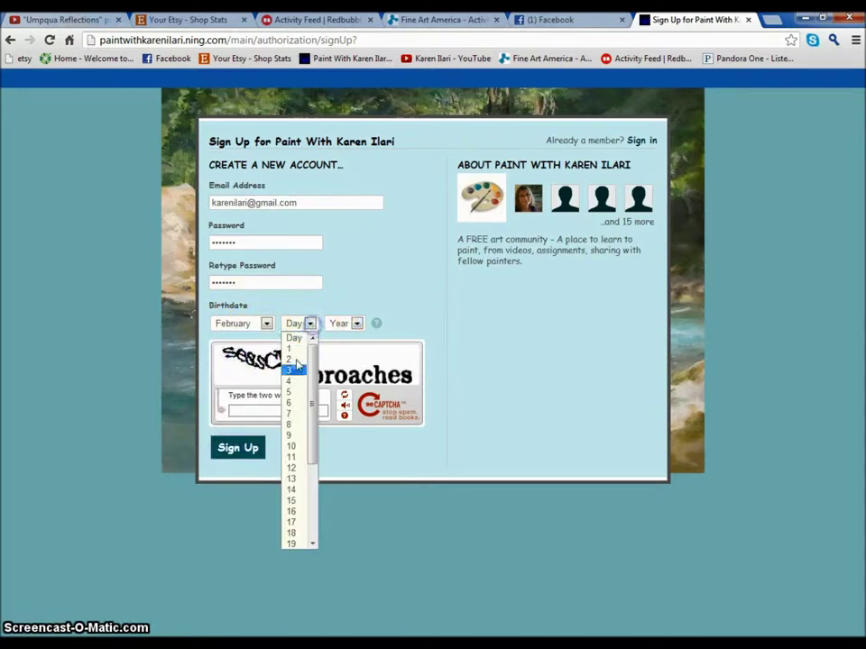
left_click(295, 490)
left_click(357, 324)
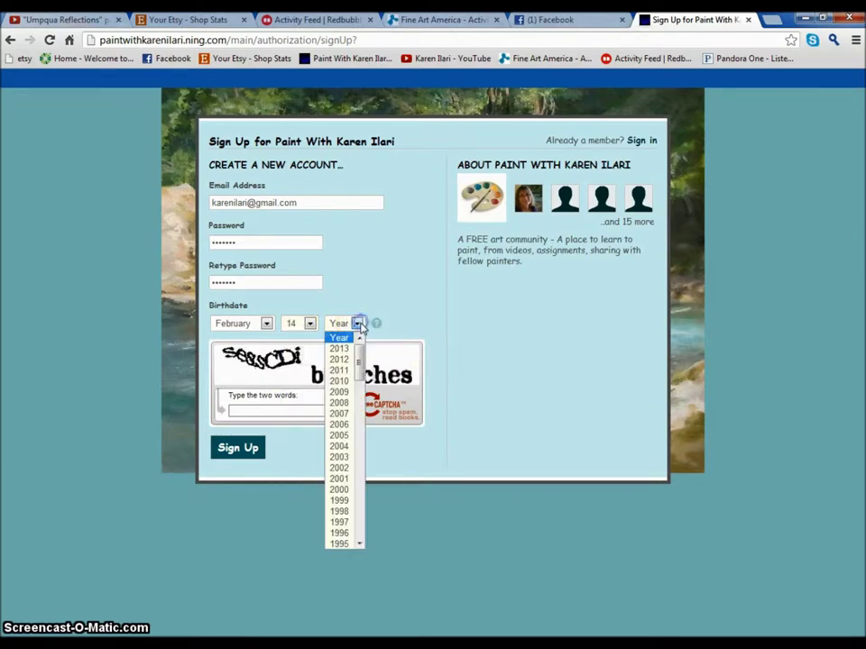
left_click(358, 544)
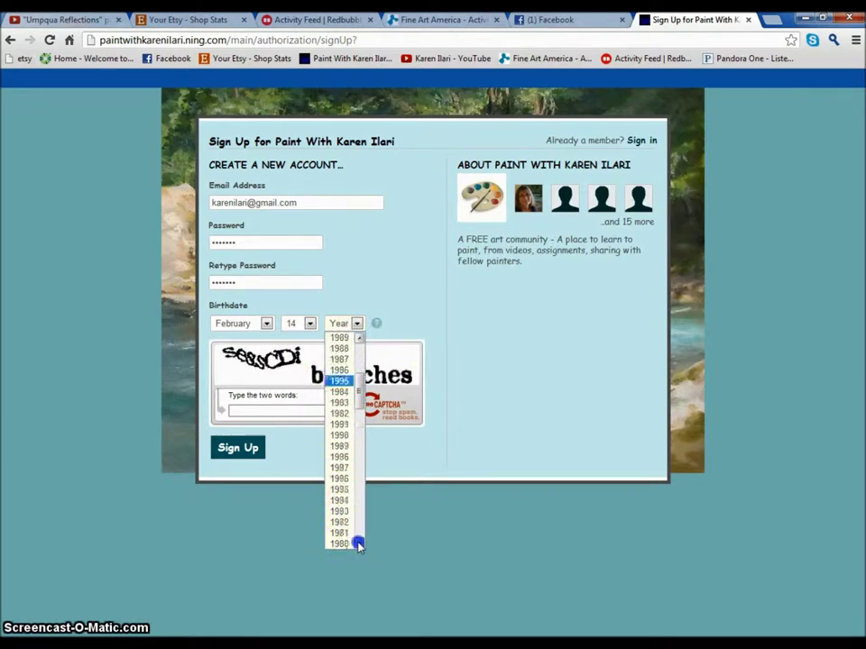
left_click(344, 524)
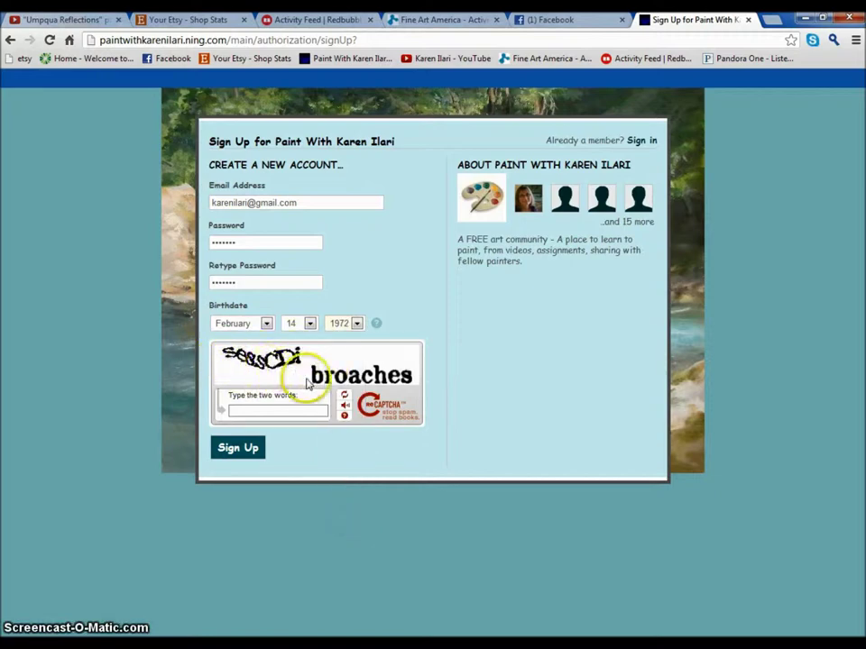
Enter the captcha words to complete the sign-up form
left_click(238, 410)
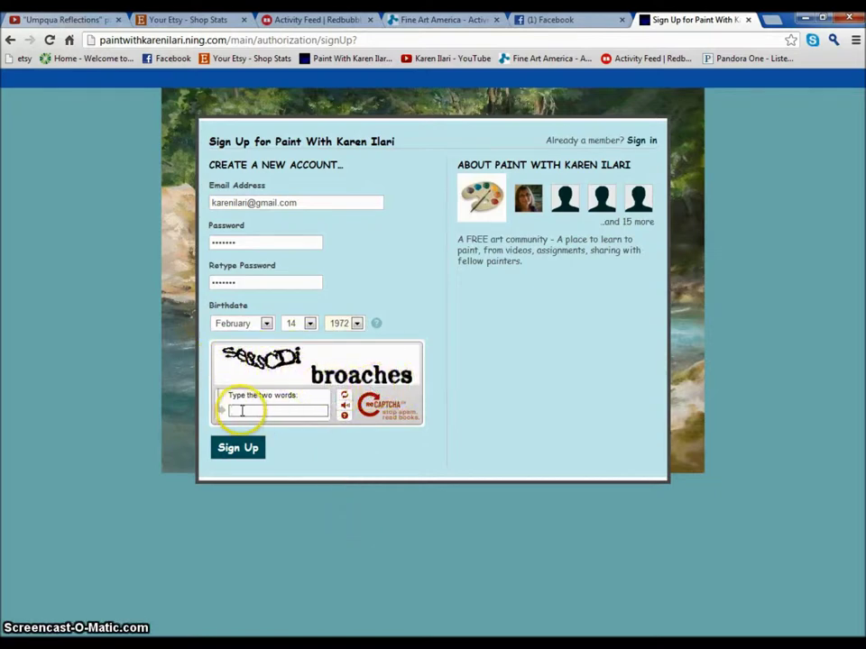
type("sessc")
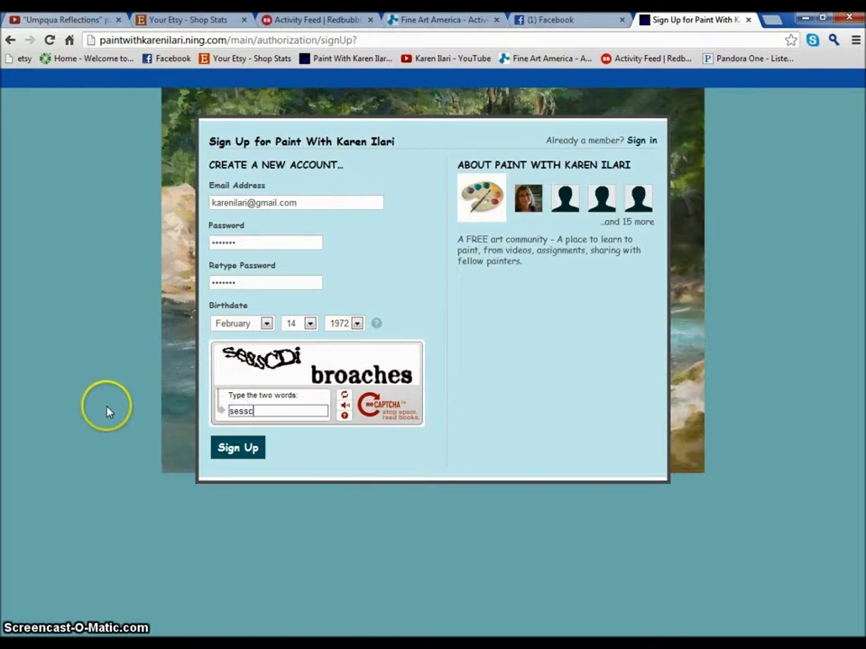
type("di")
type(" broaches")
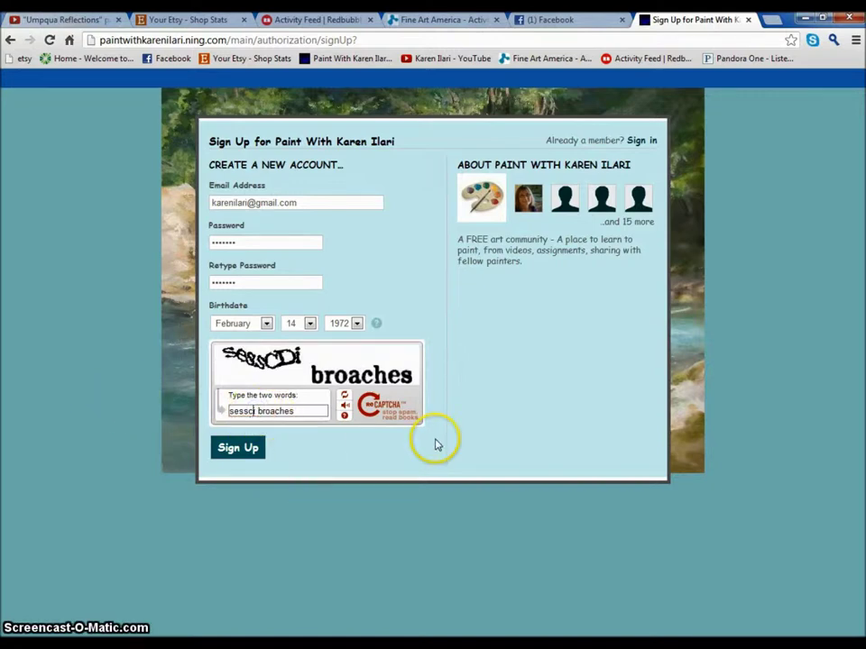
type("D")
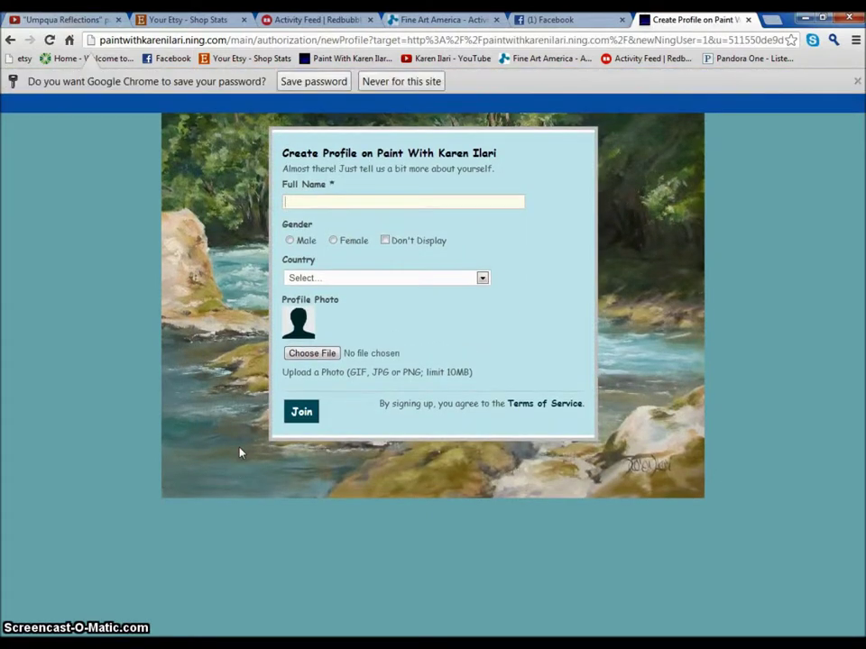
Fill in the full name from saved entries and set the gender to Female
left_click(270, 200)
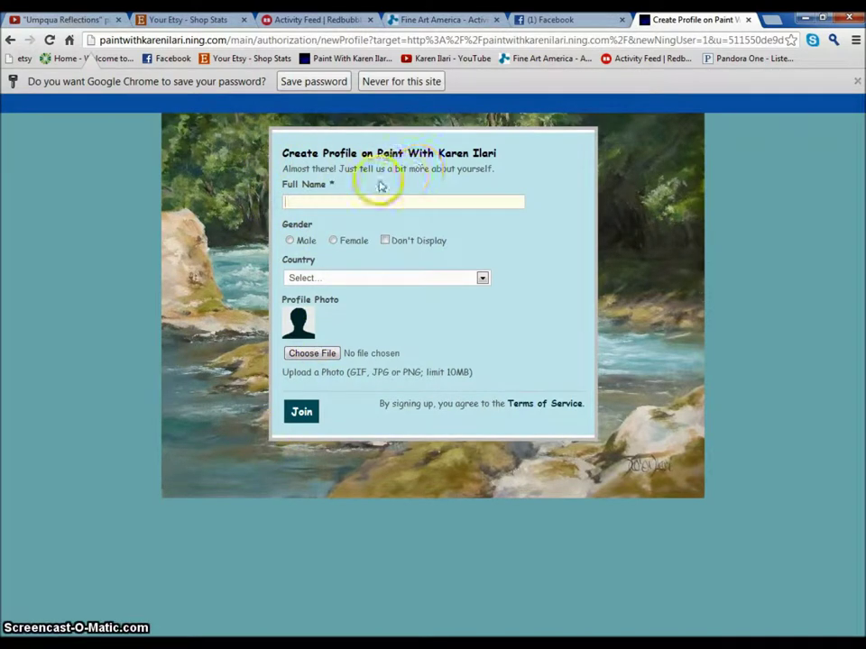
left_click(322, 201)
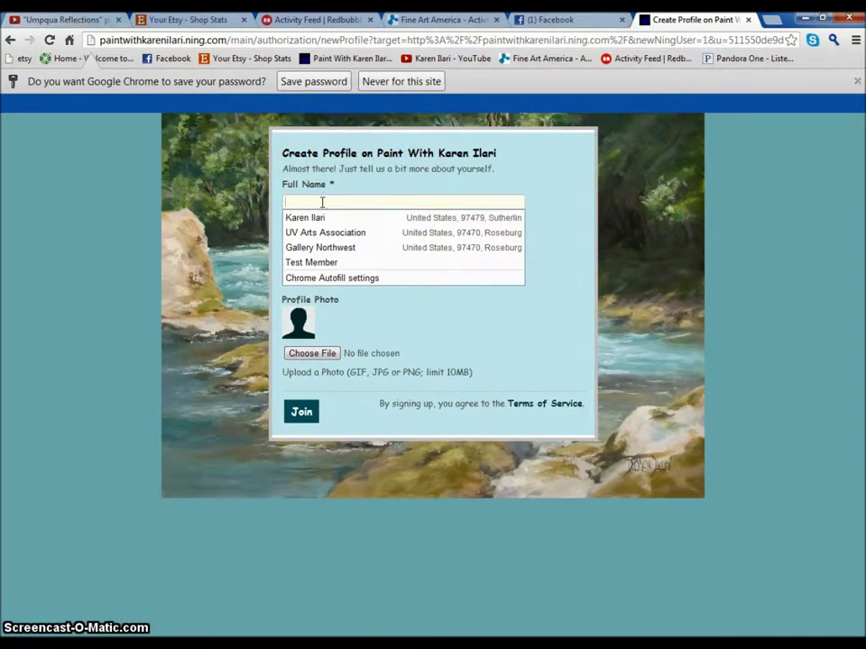
left_click(308, 261)
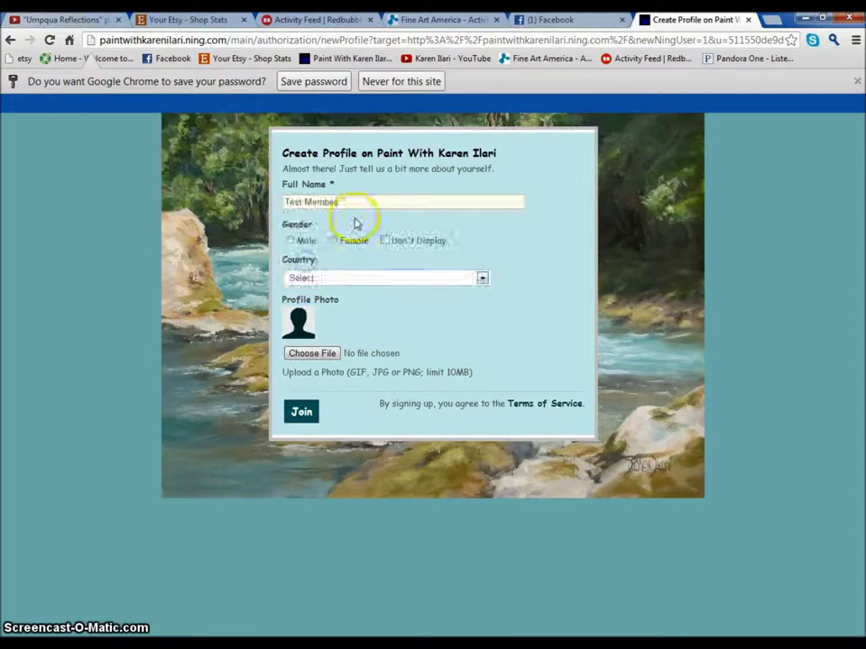
left_click(352, 221)
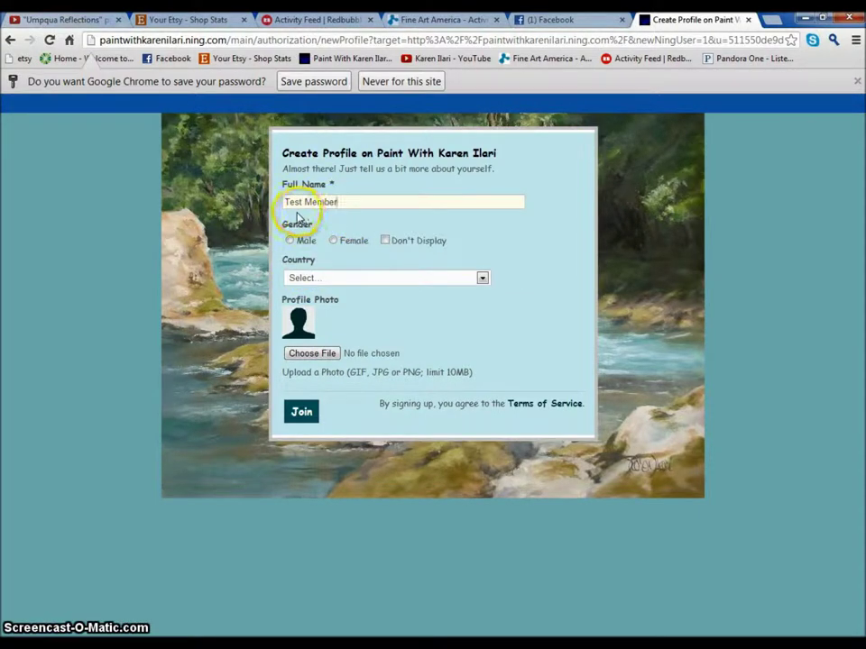
left_click(335, 243)
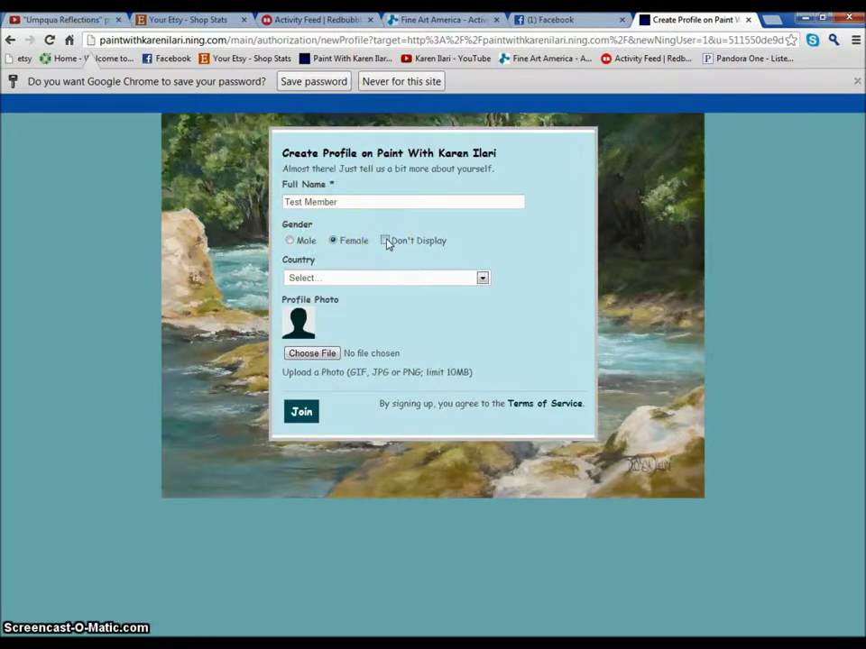
Choose United States as the country and enter the zip code, accepting the suggestion
left_click(483, 277)
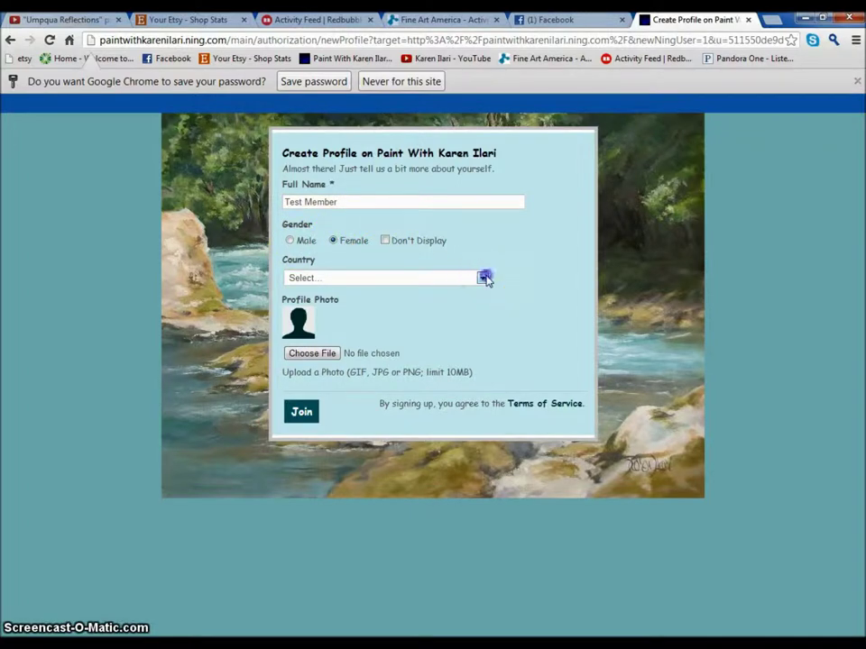
left_click(436, 279)
left_click(333, 304)
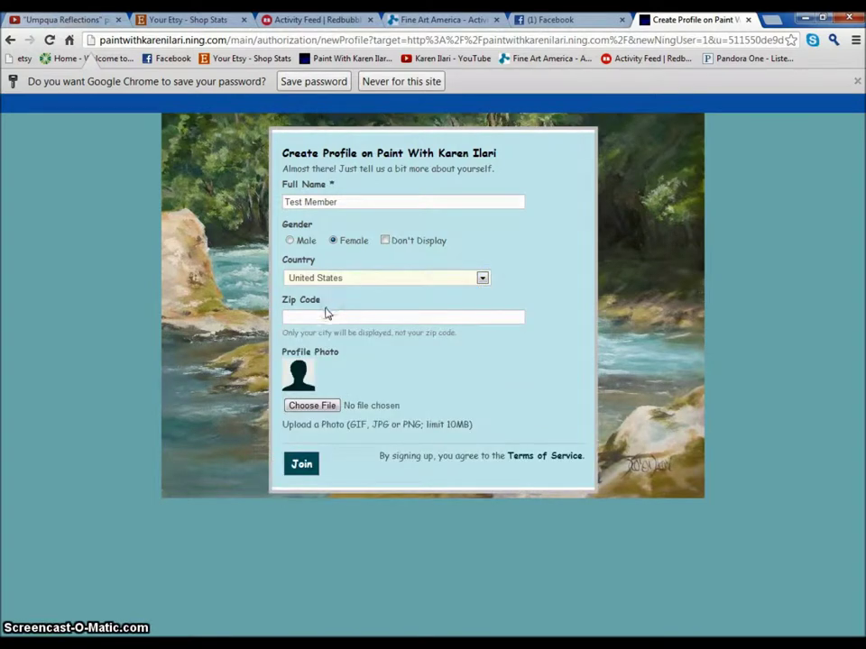
left_click(322, 314)
type("67")
key("BackSpace")
key("BackSpace")
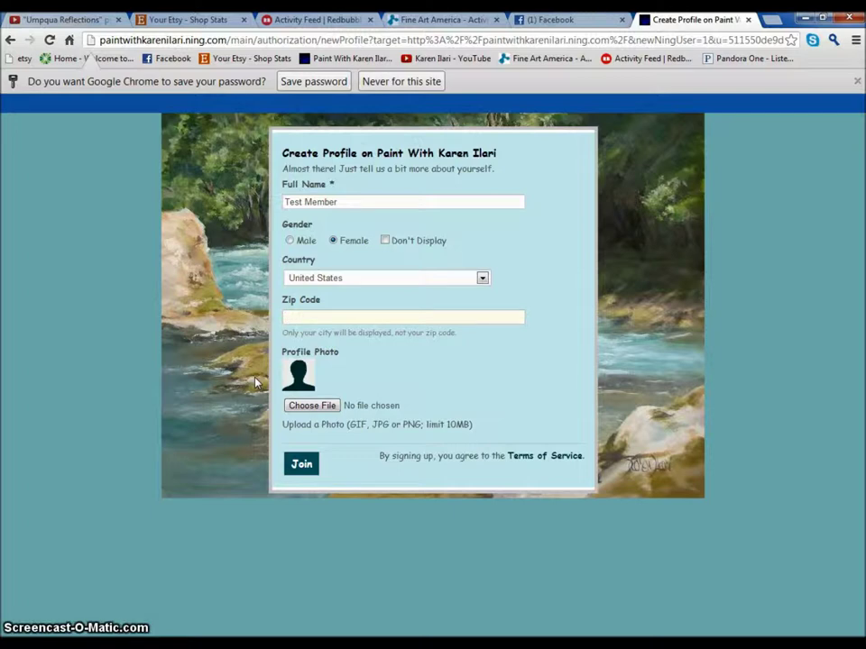
type("974")
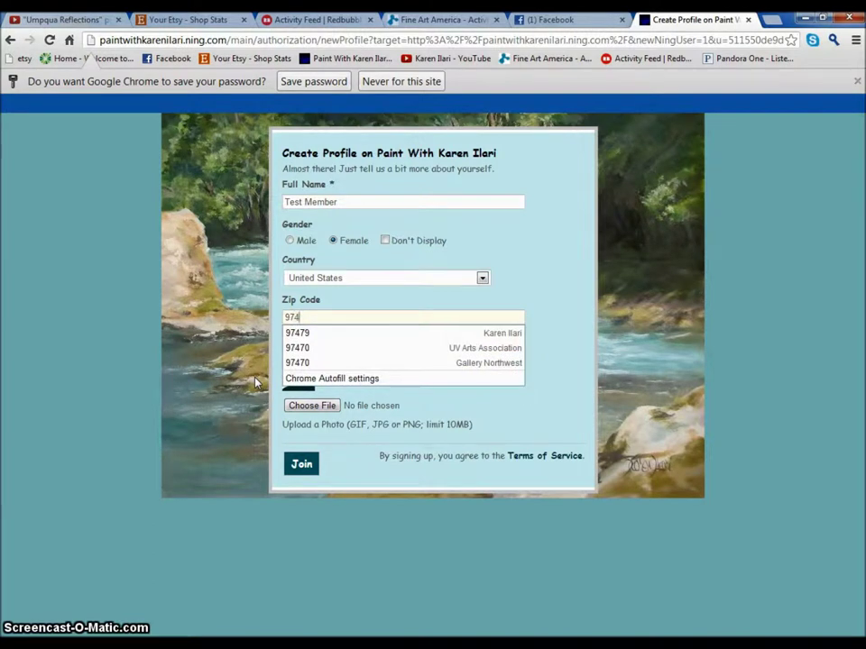
type("79")
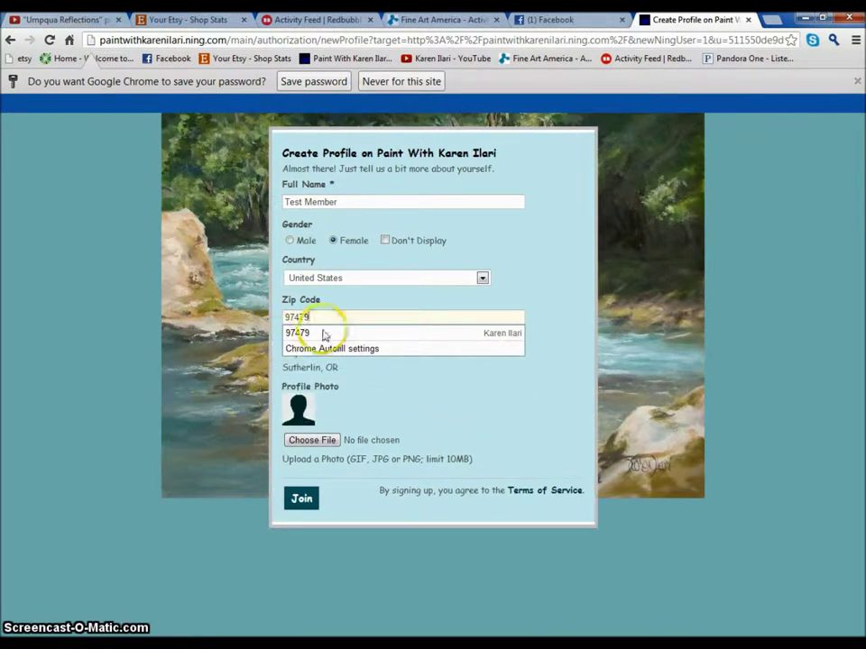
left_click(325, 333)
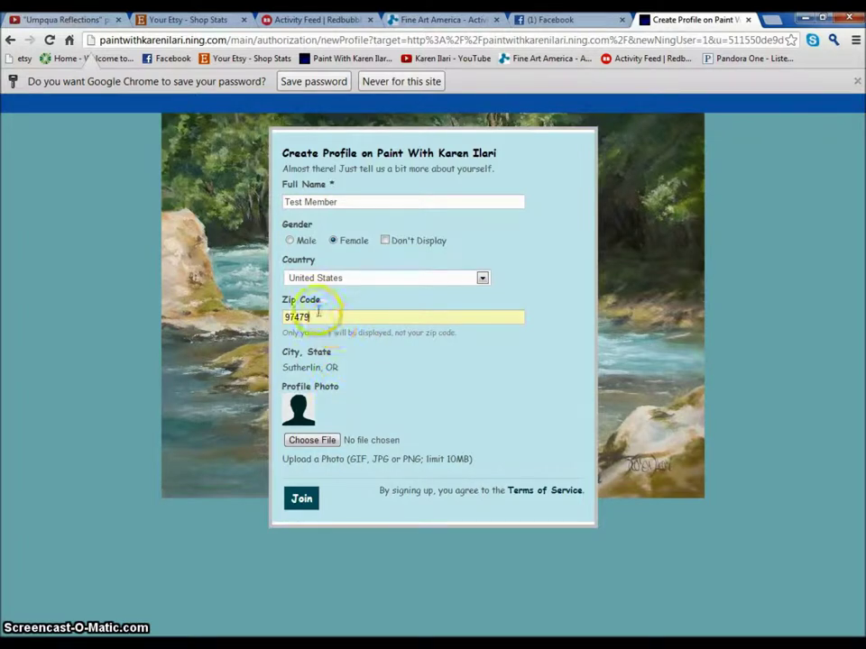
left_click(315, 441)
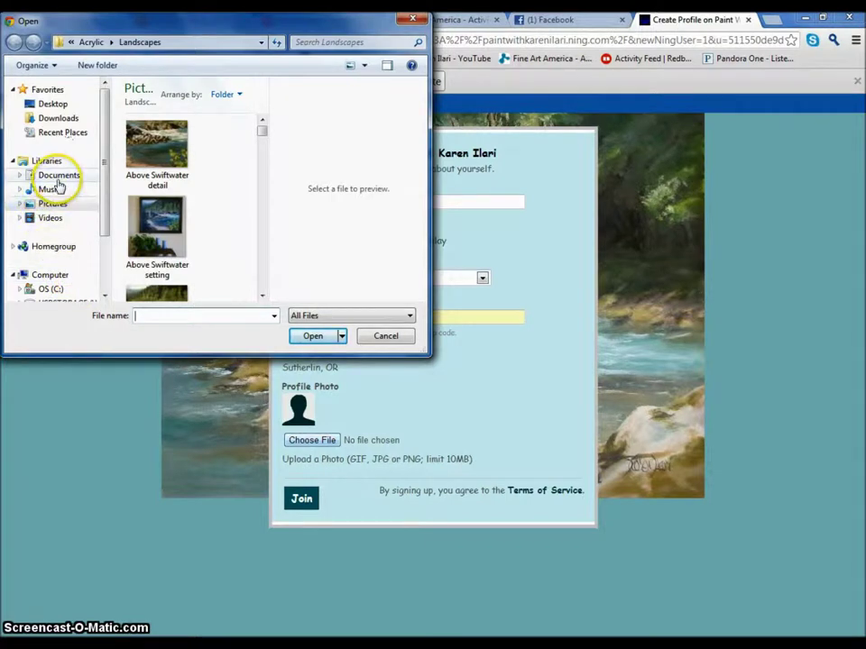
left_click(416, 19)
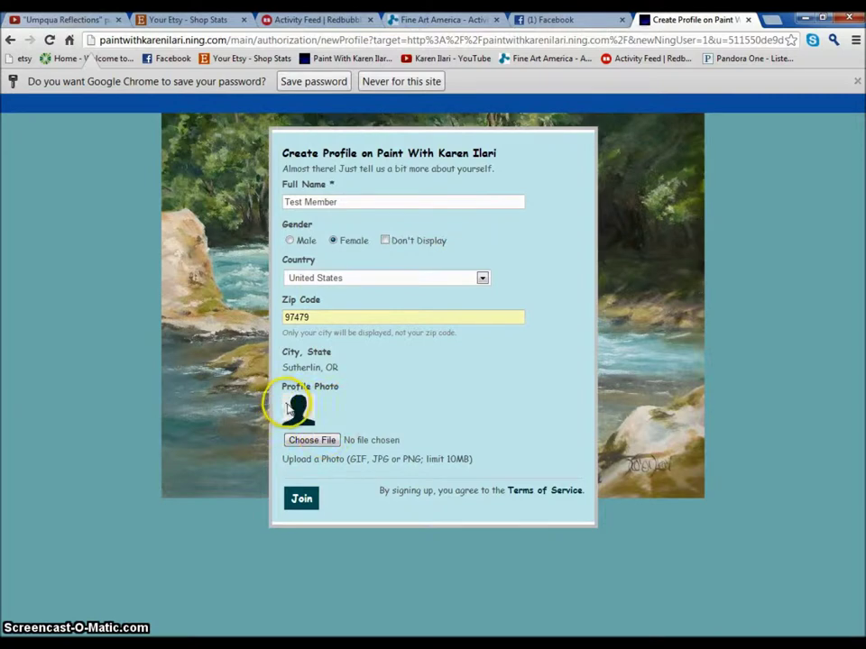
Submit the completed profile with Join to become a member of the site
left_click(300, 499)
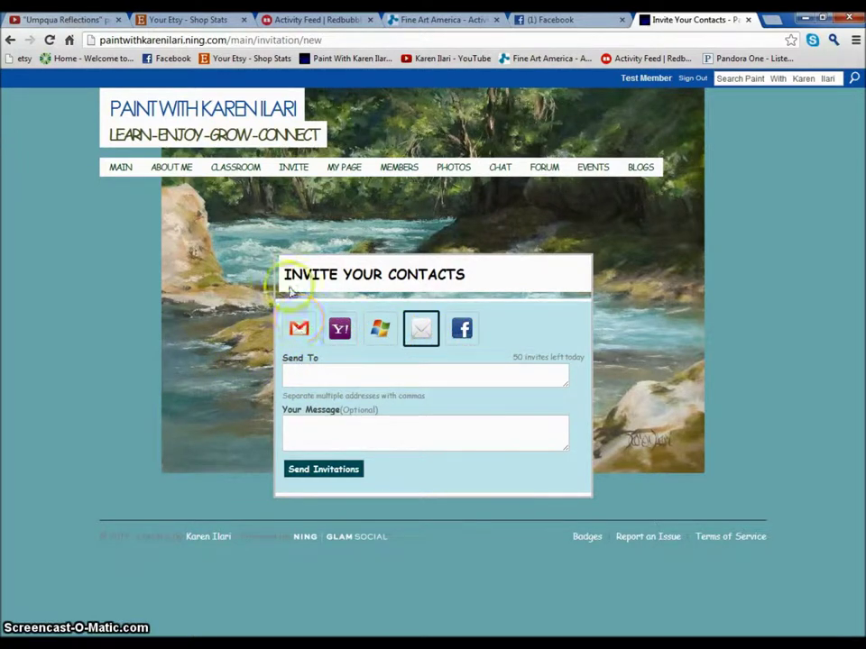
Return to the main page and close the Add Content choices
left_click(9, 41)
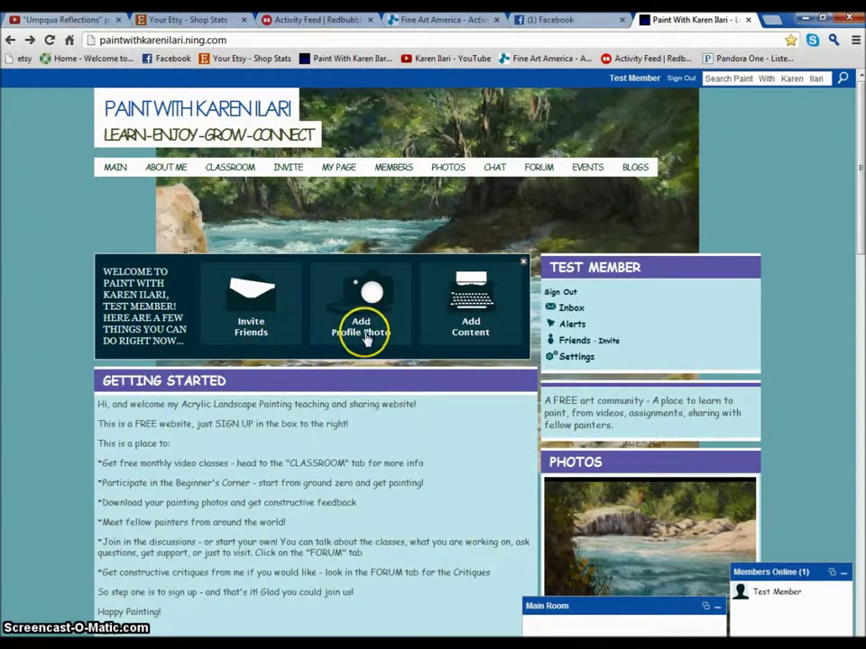
left_click(478, 305)
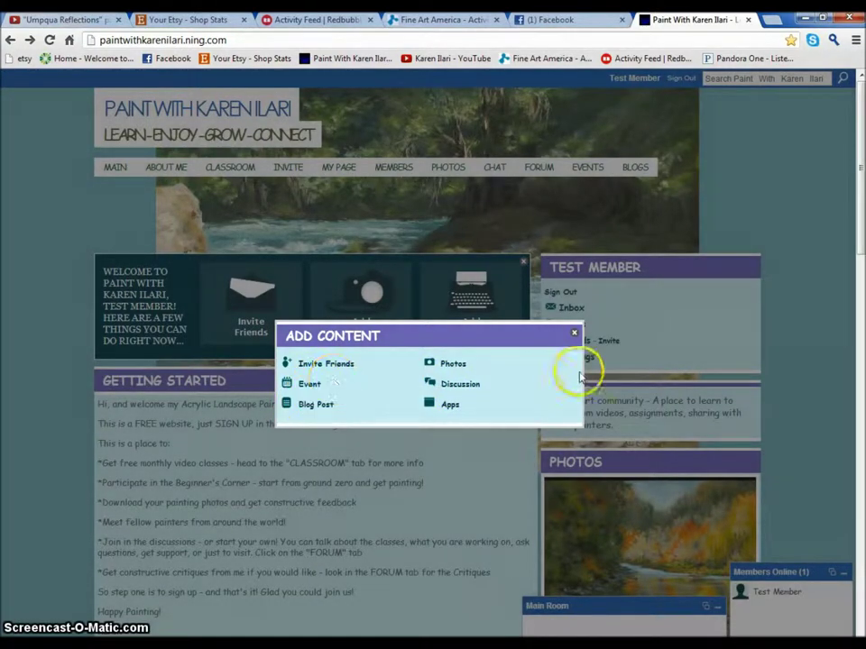
left_click(573, 334)
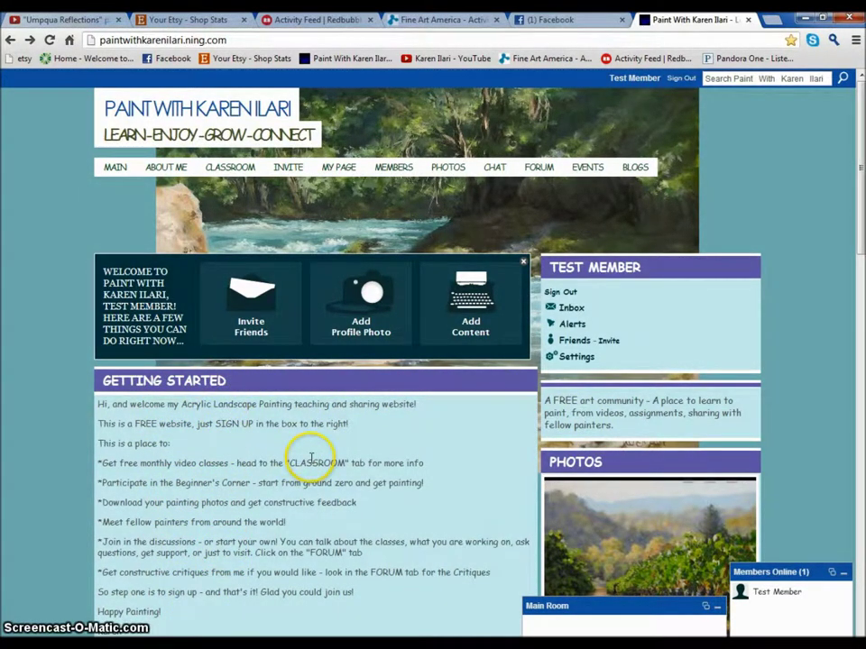
scroll(312, 460, "down", 3)
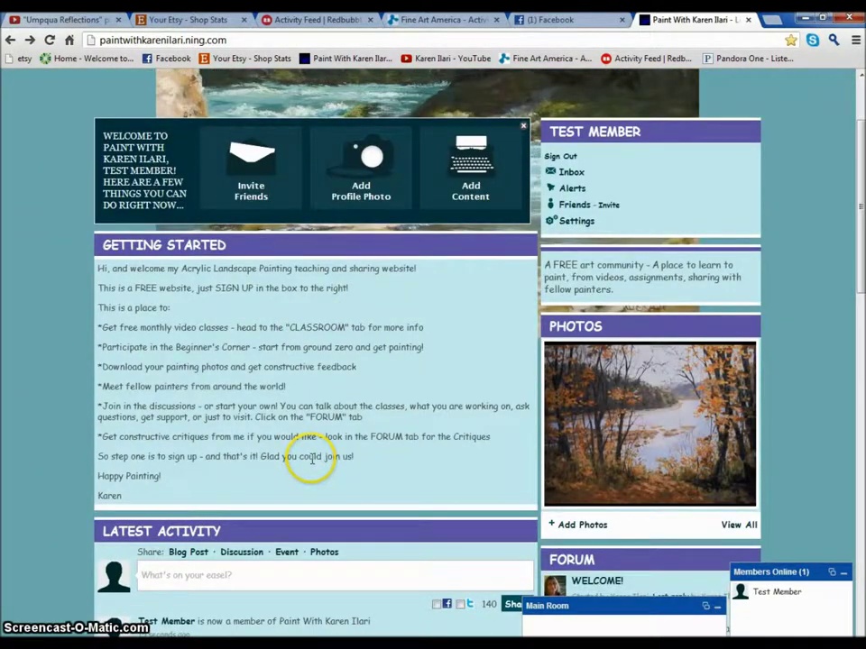
scroll(361, 420, "down", 3)
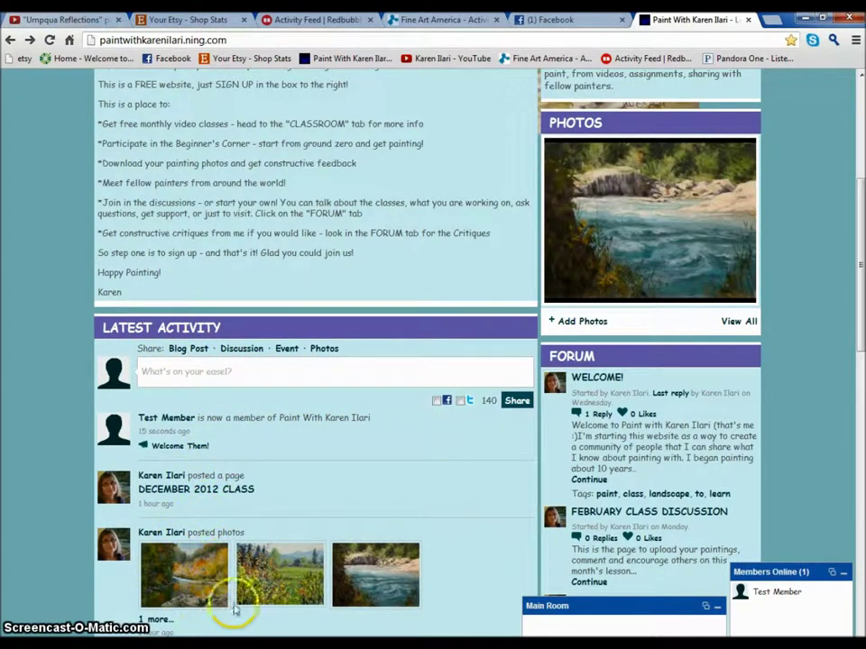
scroll(365, 532, "down", 1)
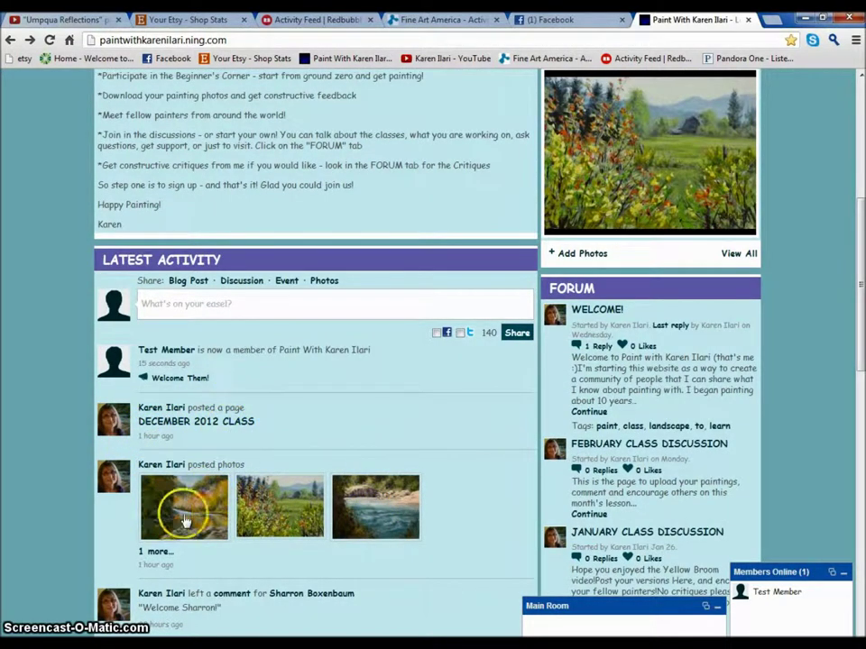
scroll(359, 511, "down", 2)
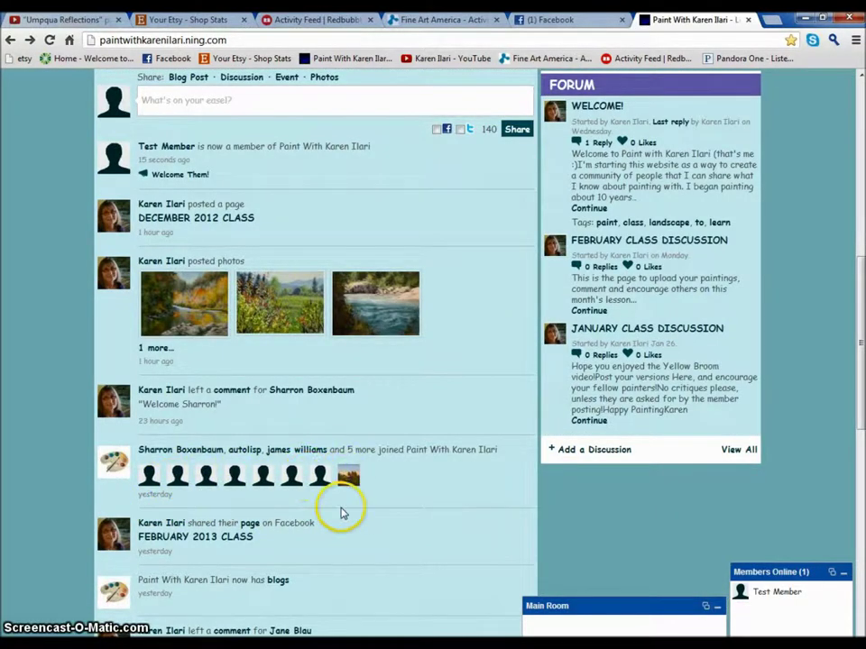
scroll(343, 539, "down", 3)
scroll(262, 428, "down", 3)
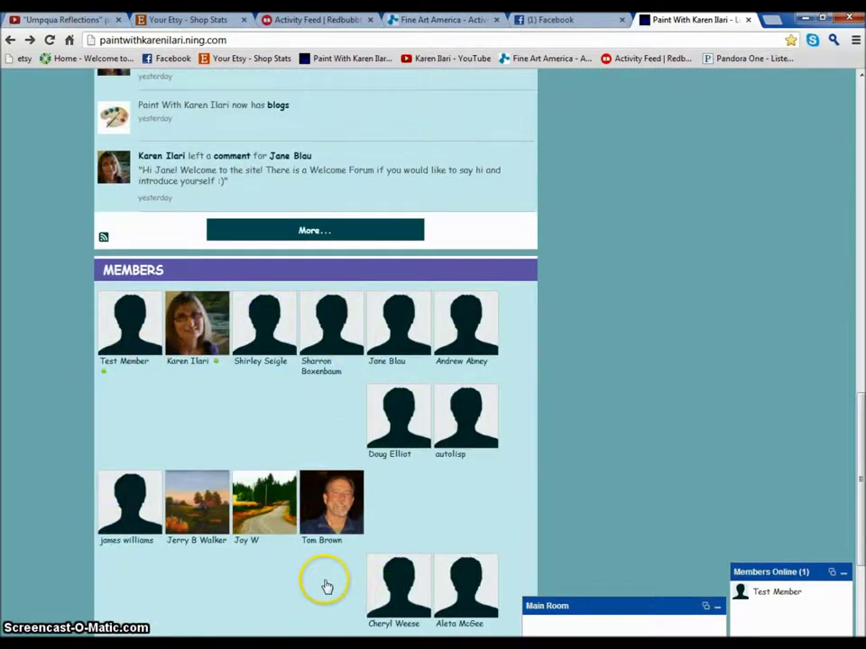
scroll(326, 587, "down", 3)
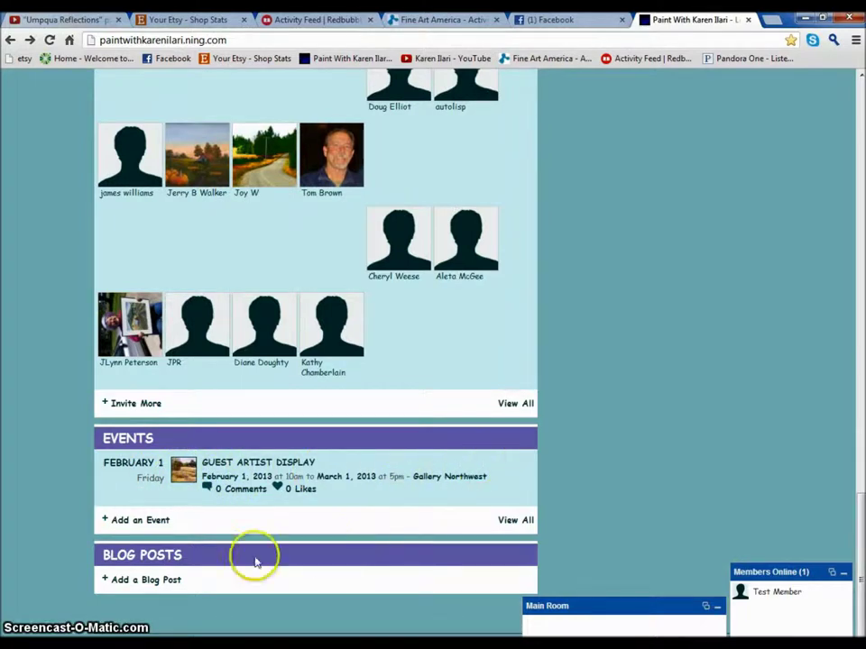
scroll(535, 520, "up", 10)
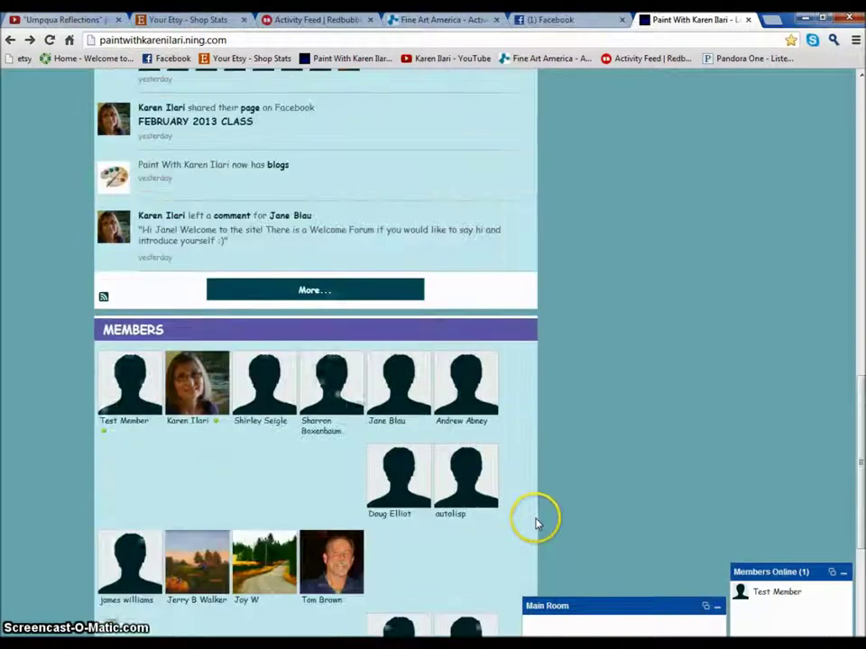
scroll(536, 524, "up", 6)
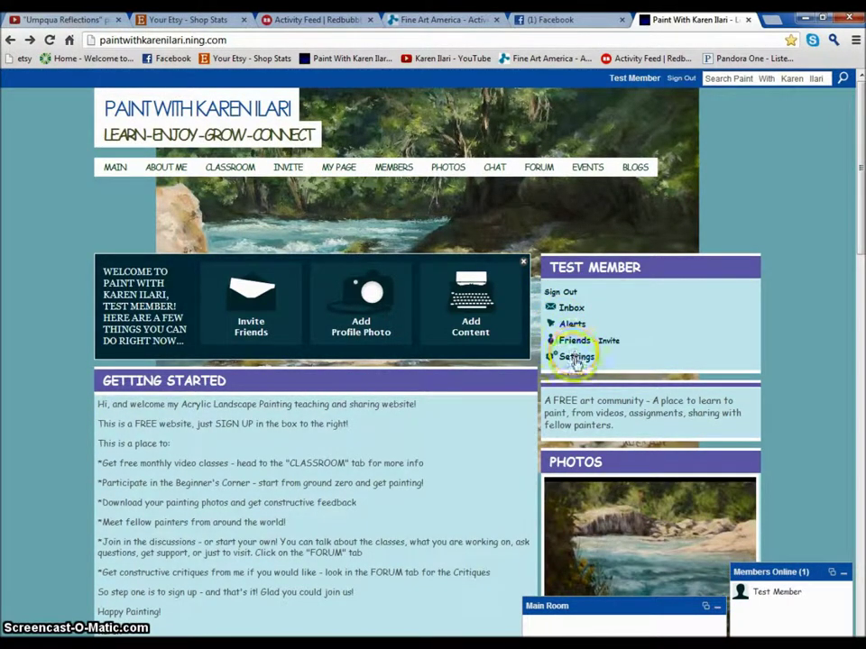
Scroll down through the Paint With Karen Ilari home page and back up
scroll(641, 348, "down", 3)
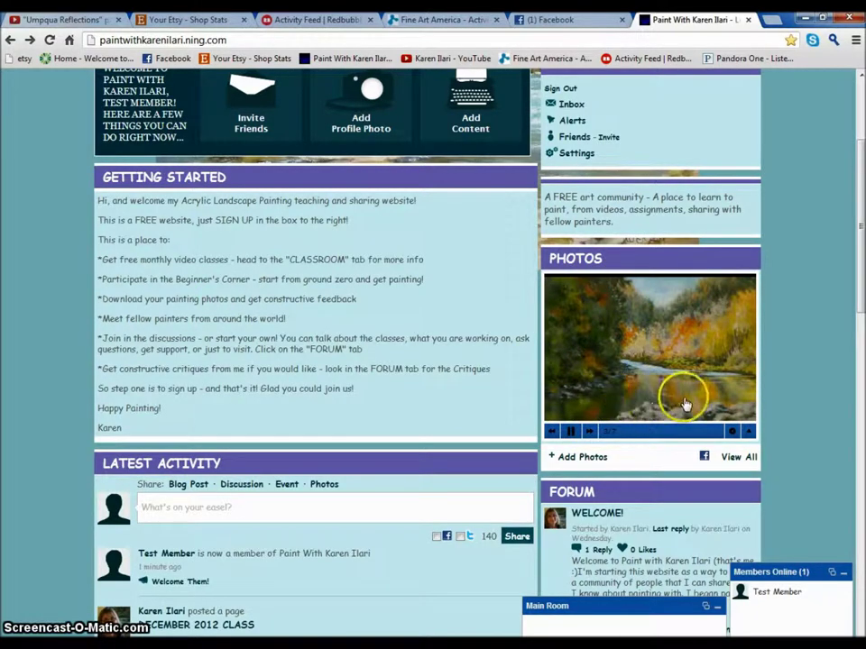
scroll(686, 404, "down", 1)
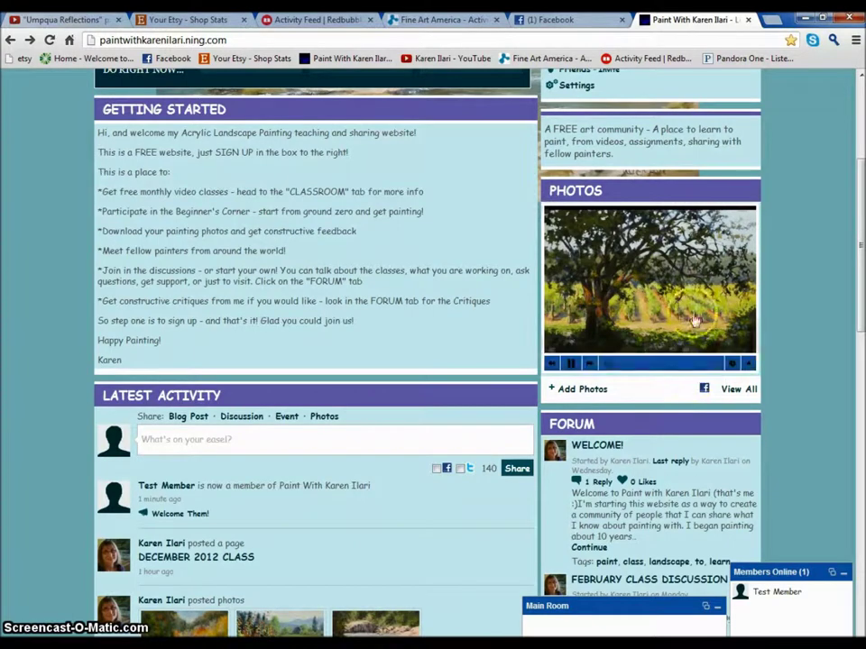
scroll(665, 427, "down", 3)
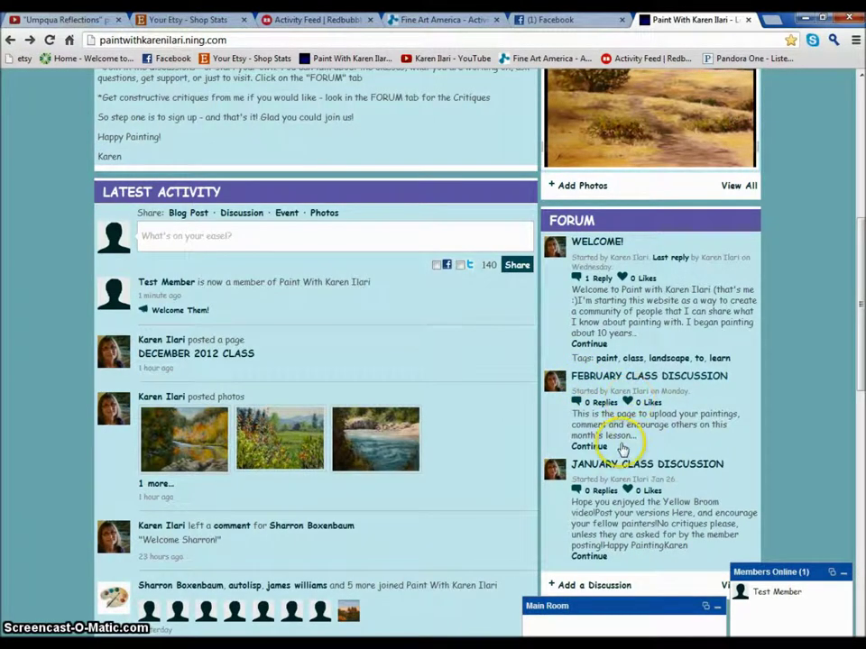
scroll(622, 448, "down", 3)
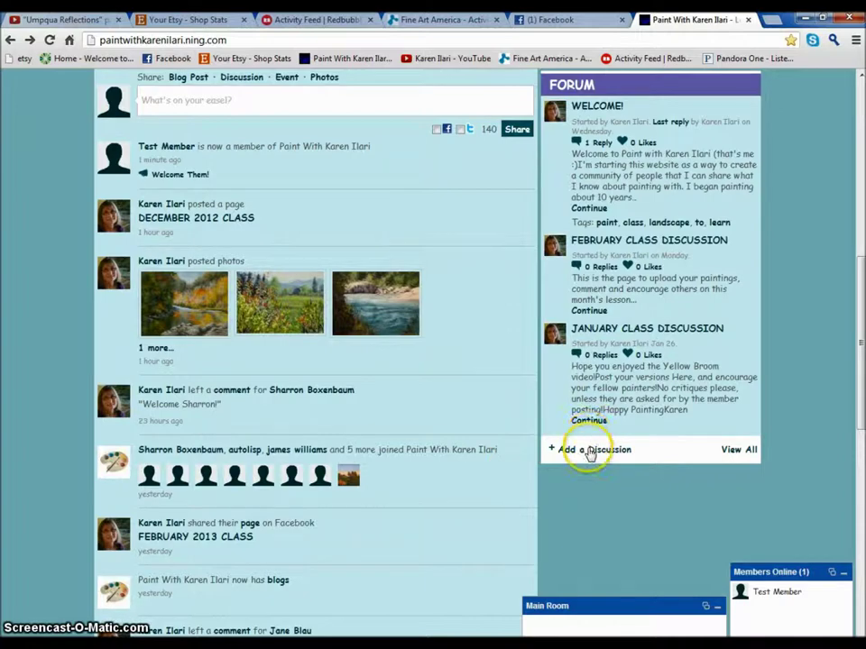
scroll(593, 451, "up", 10)
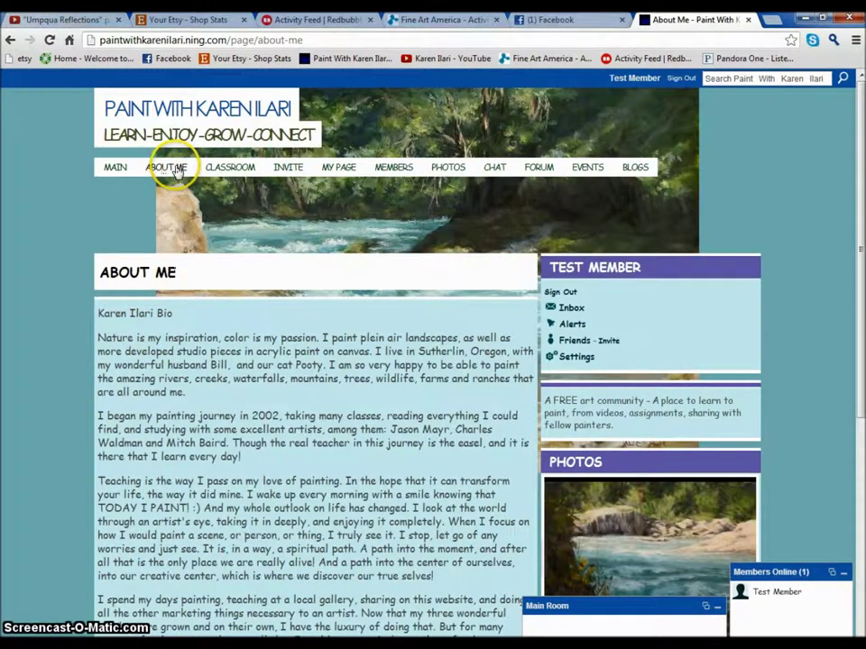
Visit the Beginners Corner page, then the February 2013 Class page under CLASSROOM
mouse_move(232, 170)
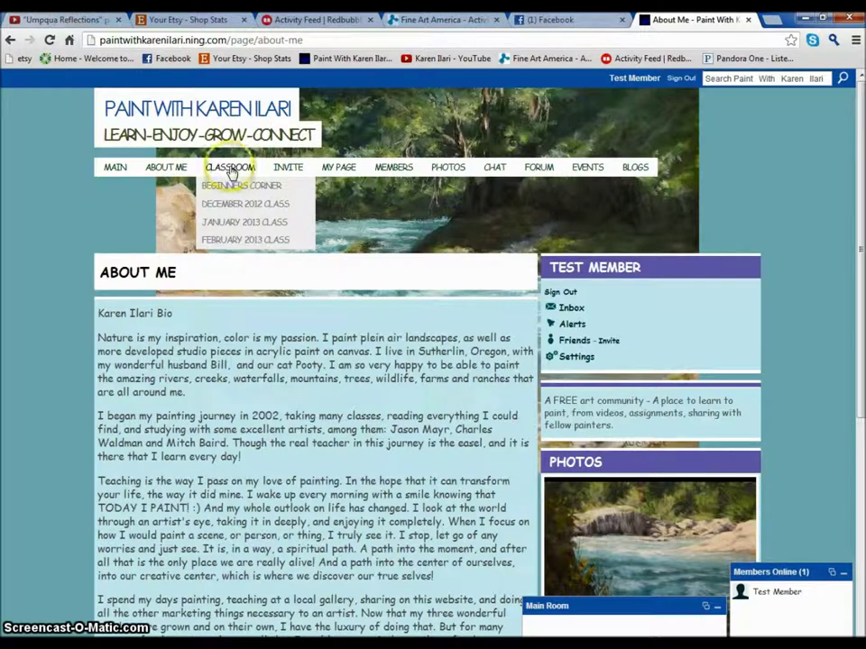
left_click(233, 186)
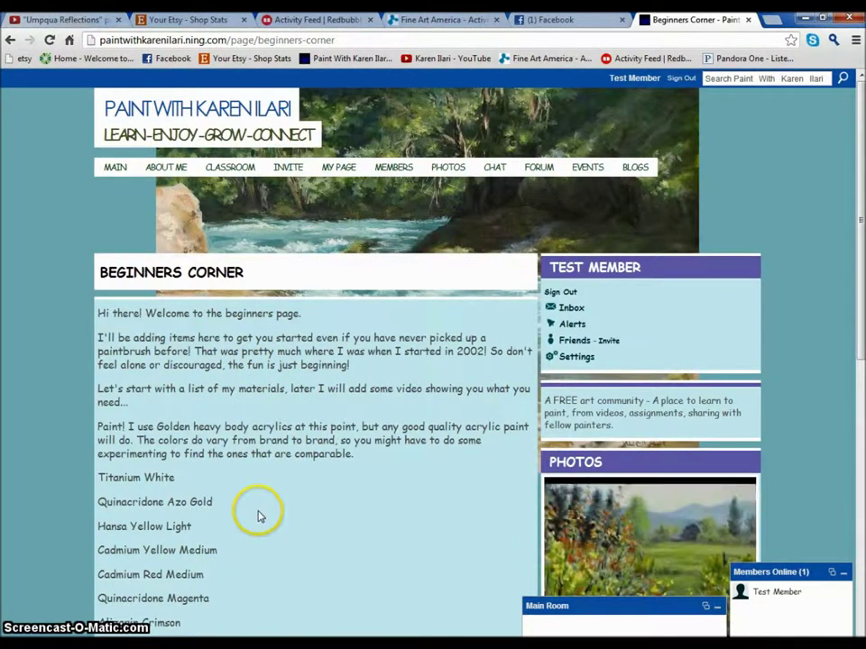
mouse_move(232, 168)
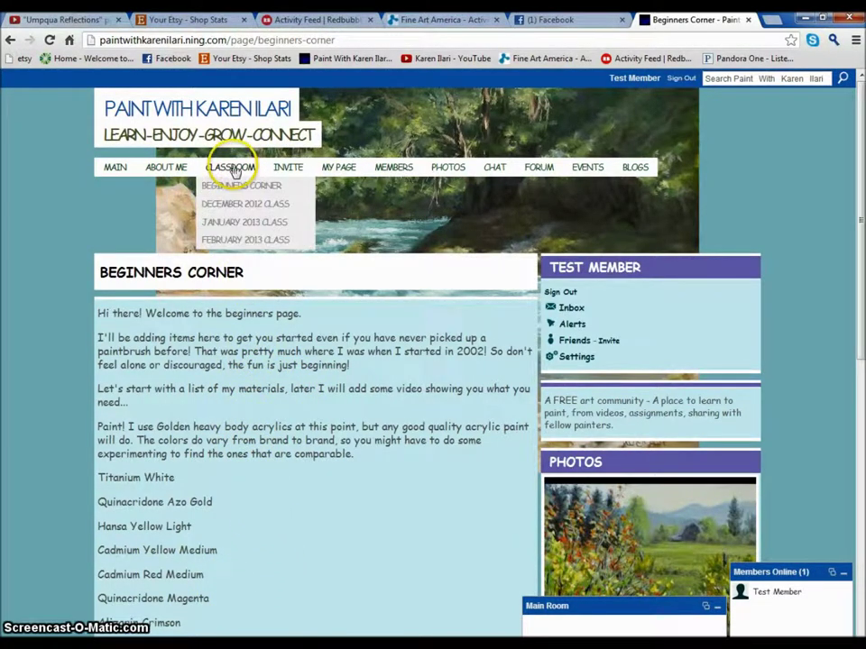
left_click(217, 242)
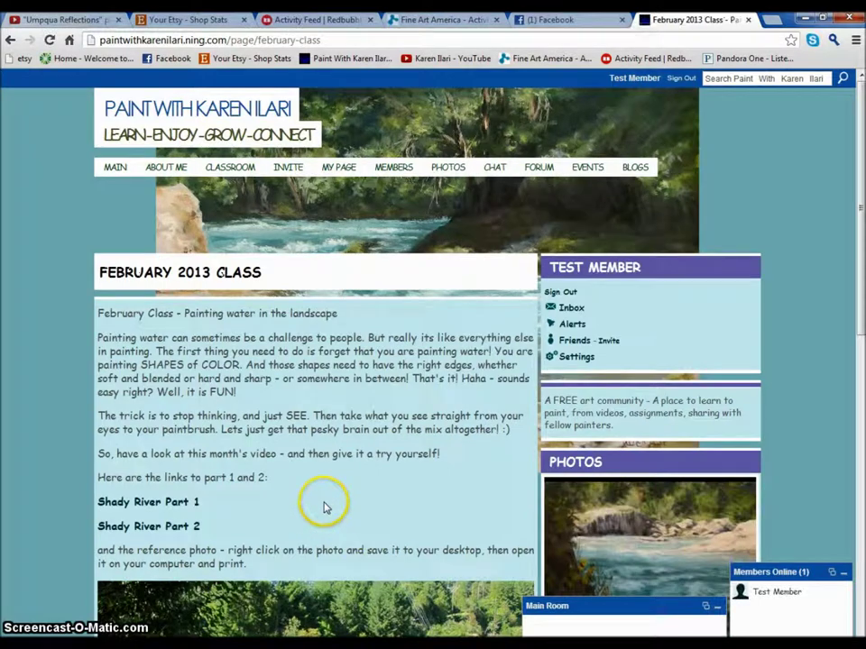
scroll(249, 525, "down", 3)
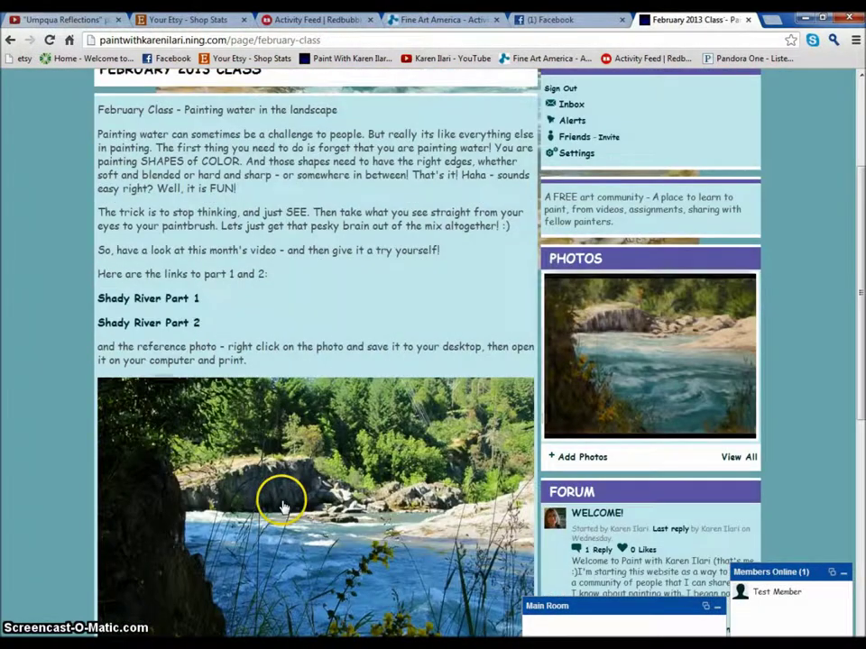
left_click(134, 301)
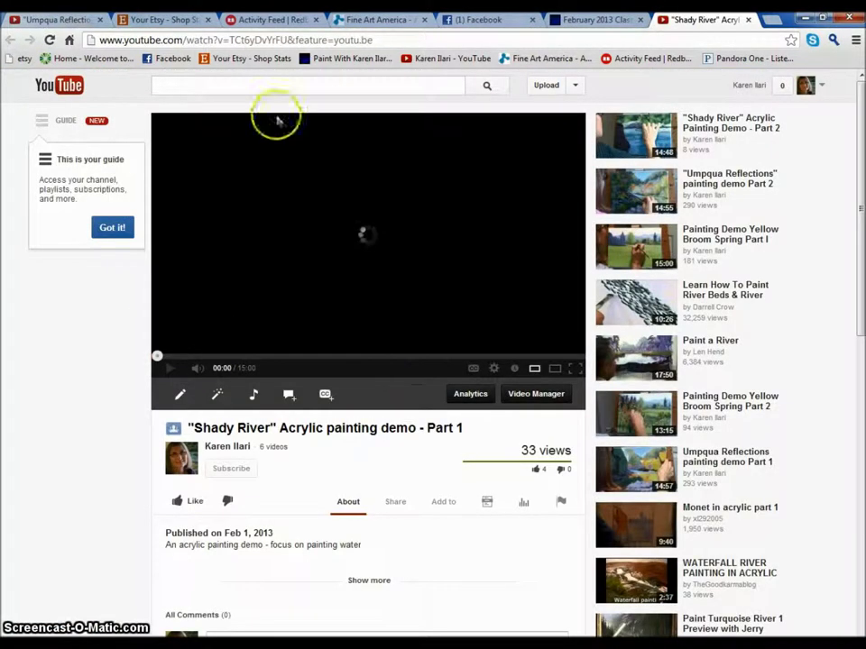
left_click(748, 19)
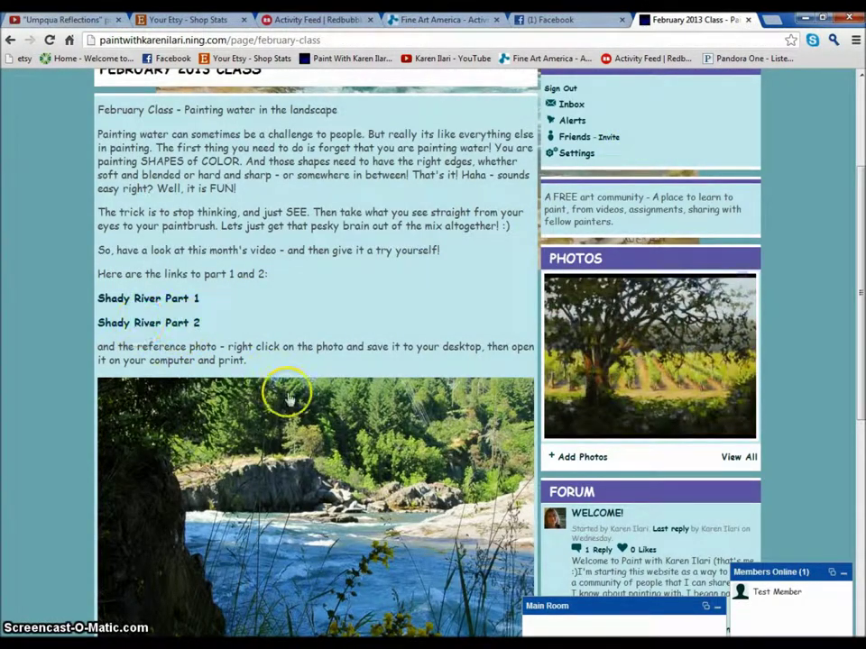
scroll(305, 532, "down", 3)
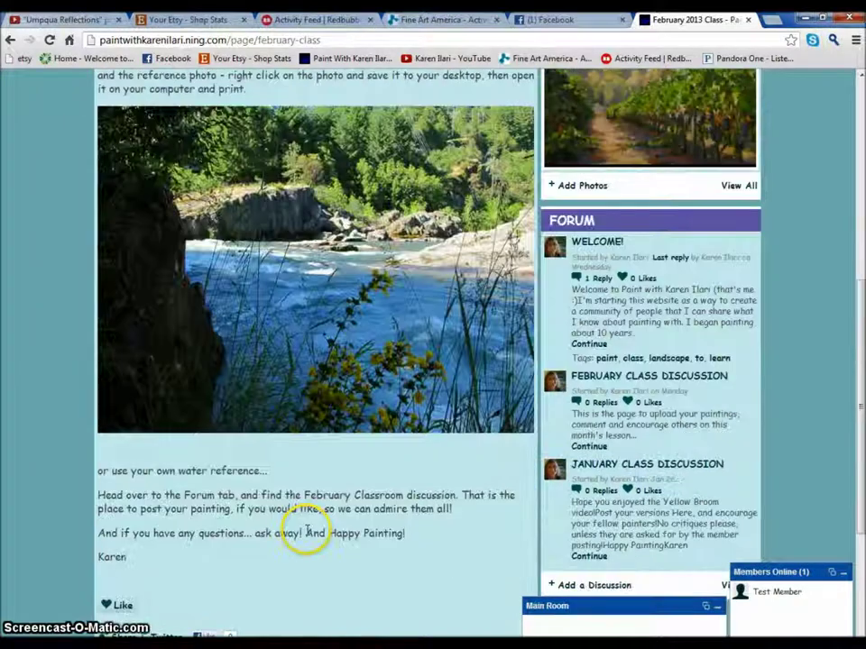
right_click(285, 247)
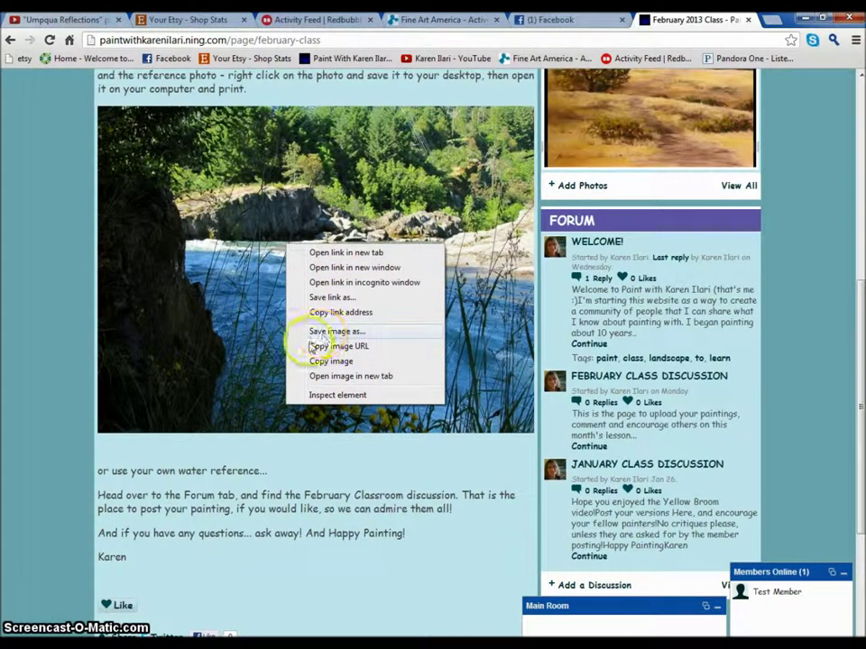
left_click(230, 340)
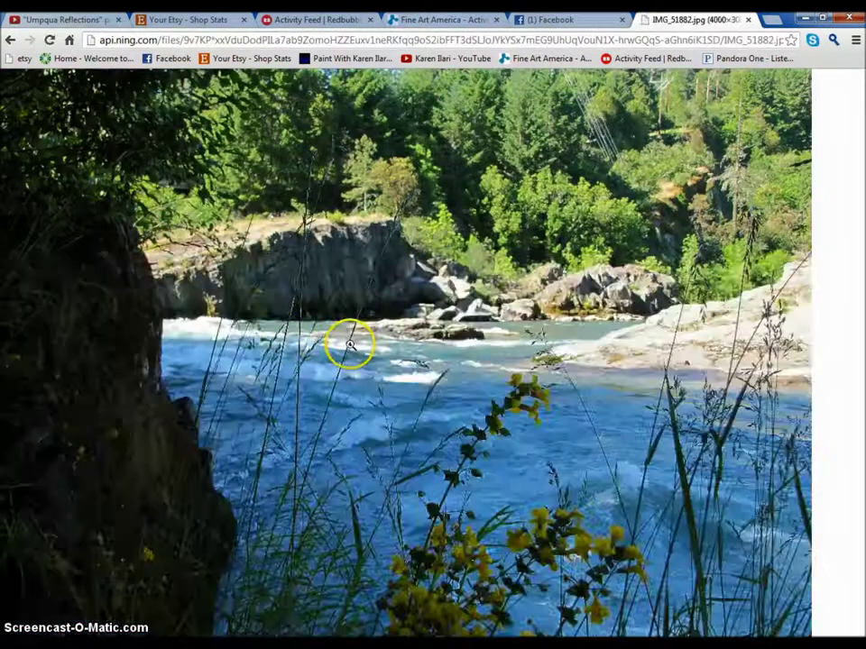
left_click(10, 40)
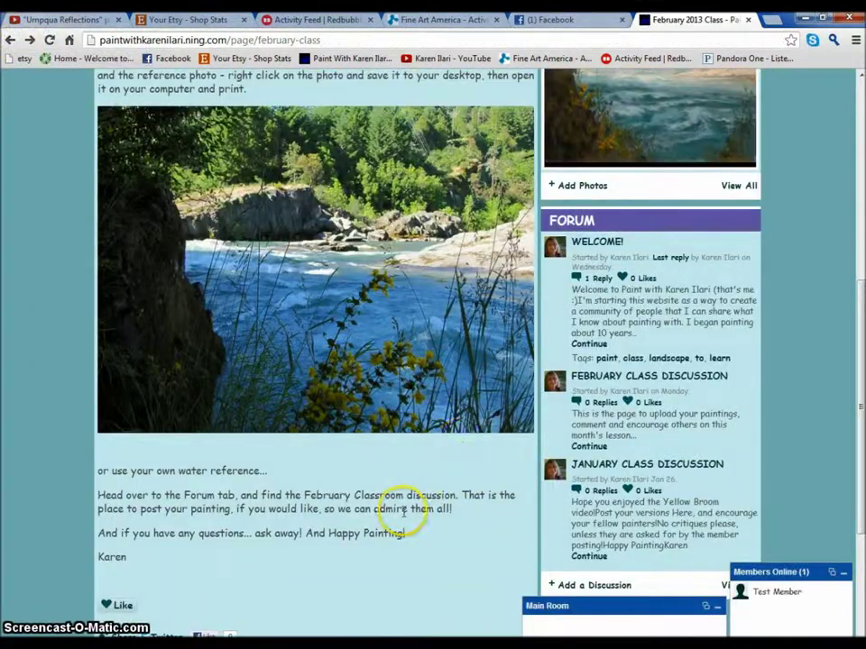
Scroll down to the lesson's member comments and back up, then go to MY PAGE
scroll(411, 510, "down", 3)
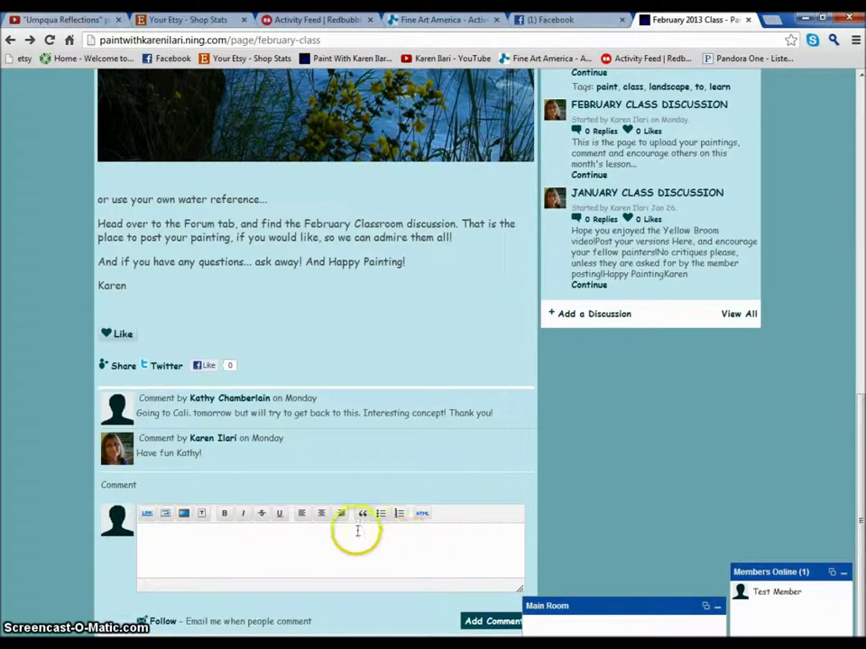
scroll(444, 489, "up", 8)
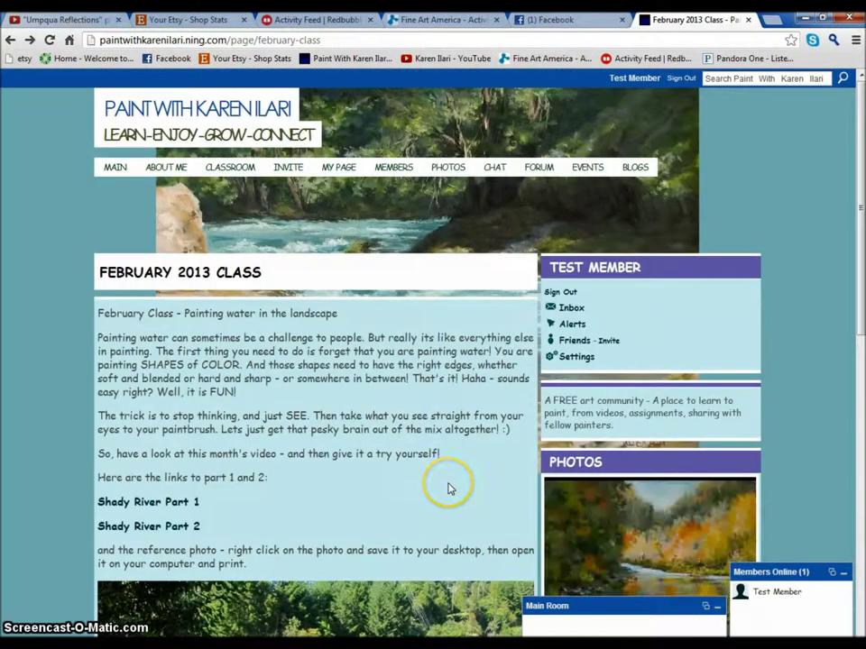
left_click(336, 170)
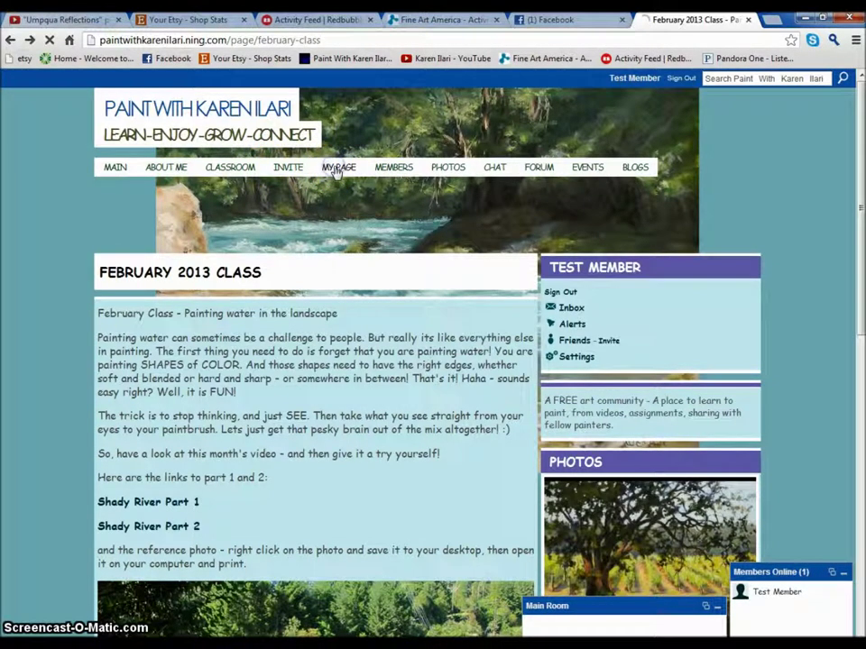